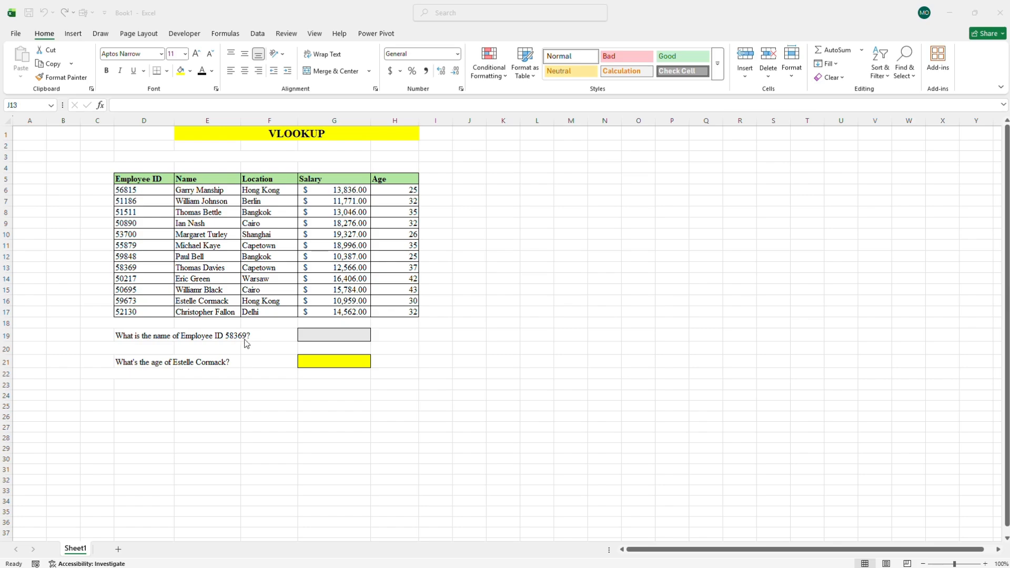
# Step: Start a VLOOKUP formula in G19, using the employee ID from the row 19 question as the lookup value
pyautogui.doubleClick(321, 336)
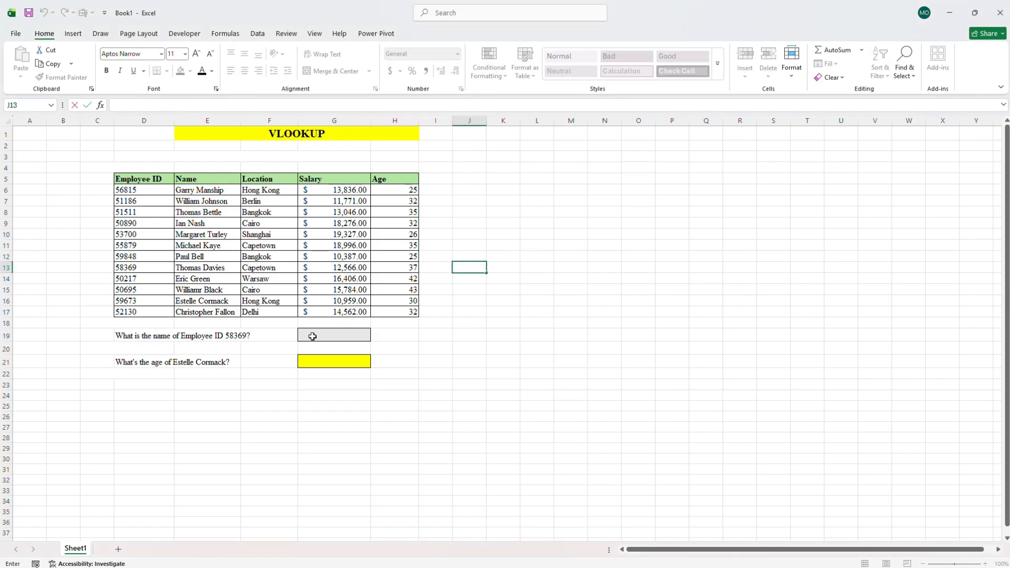
pyautogui.write('=')
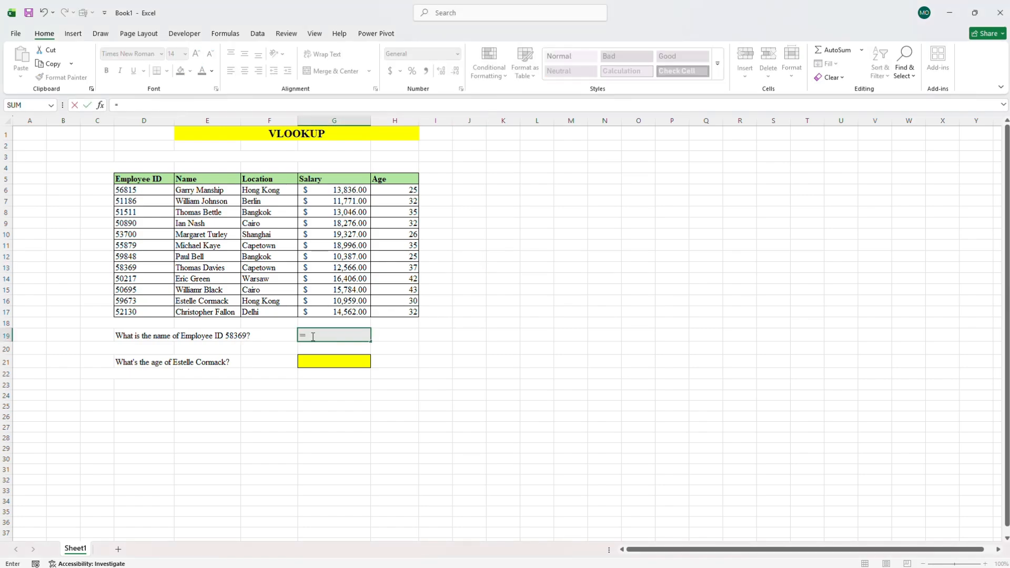
pyautogui.write('VLO')
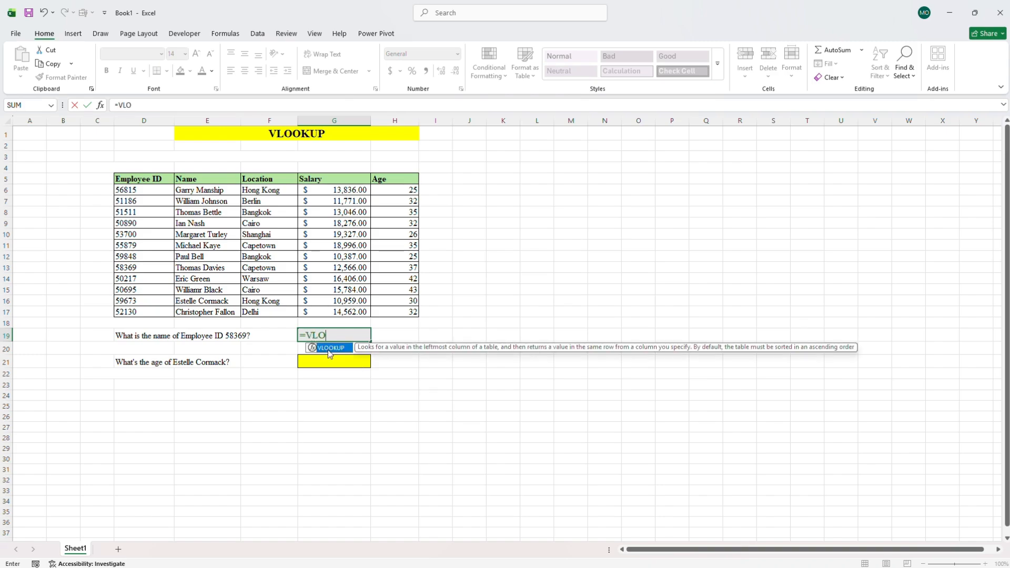
pyautogui.doubleClick(327, 349)
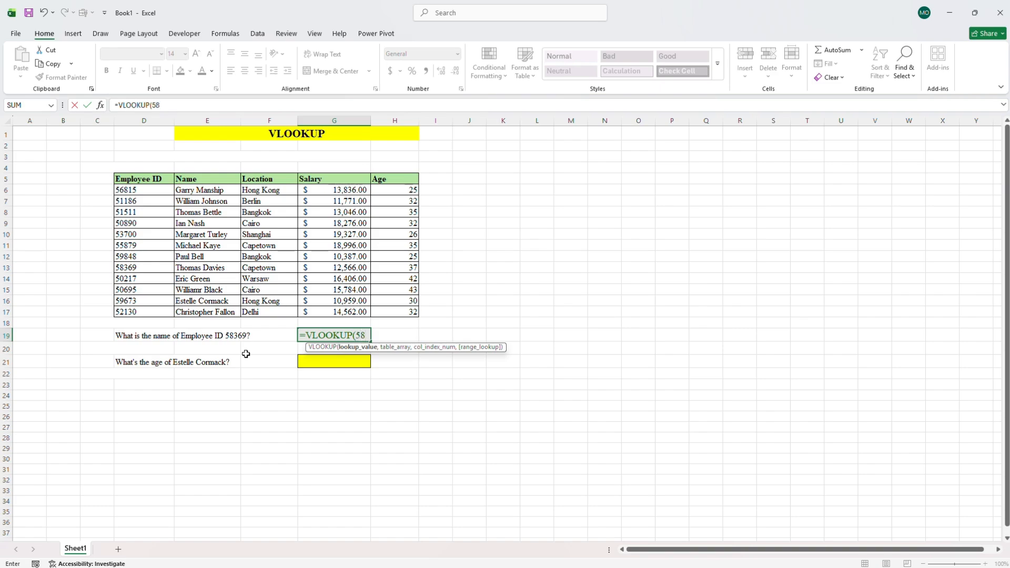
pyautogui.write('369')
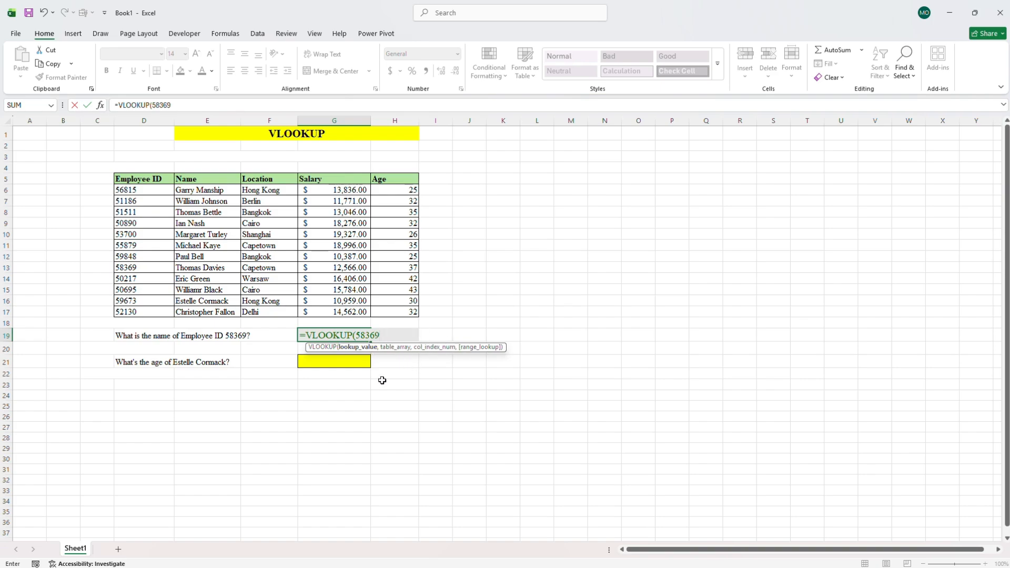
pyautogui.write(',')
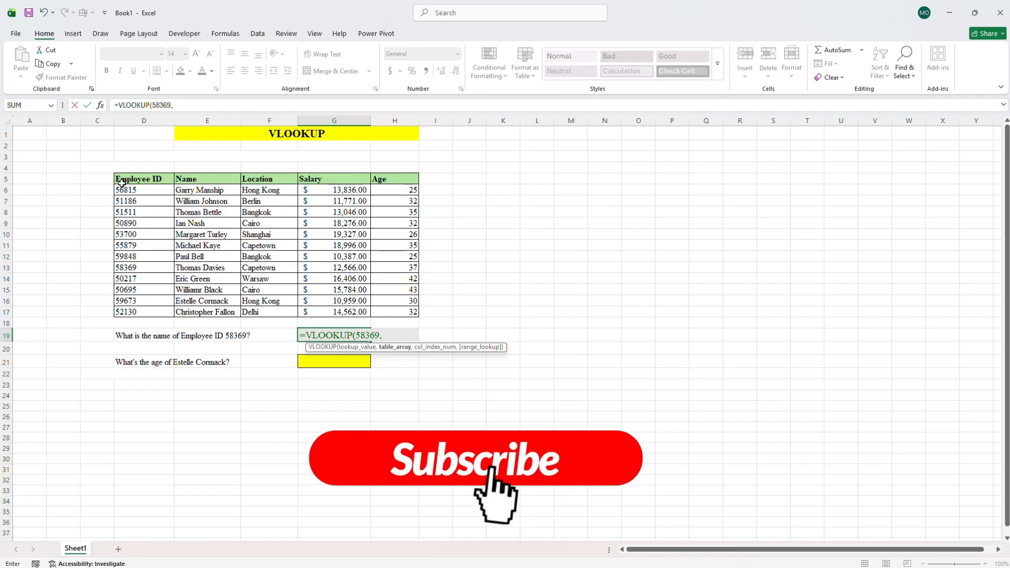
# Step: Complete the G19 lookup with table range D5:H17, column index 2 and FALSE for an exact match
pyautogui.moveTo(118, 179); pyautogui.dragTo(393, 313)
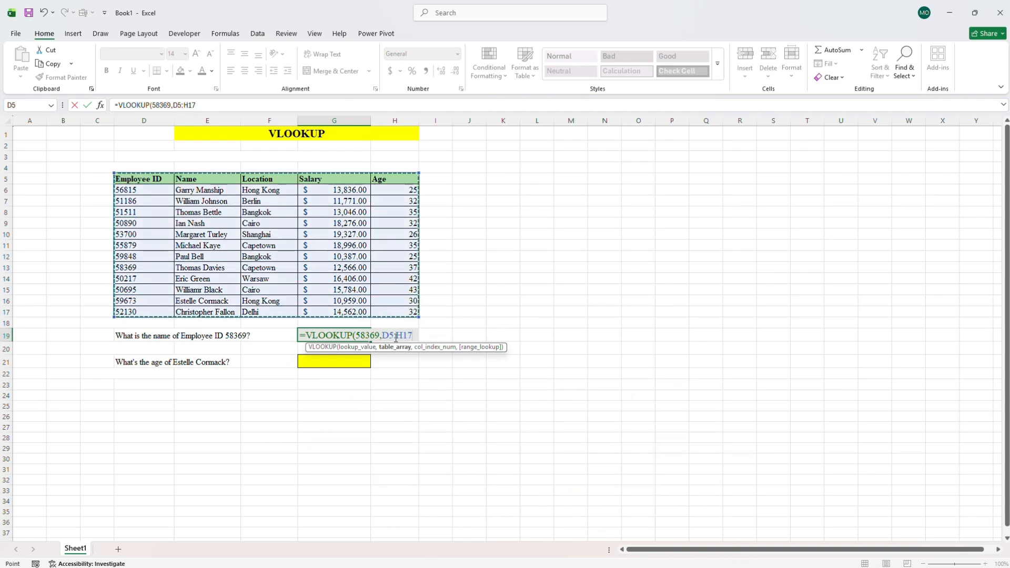
pyautogui.write(',')
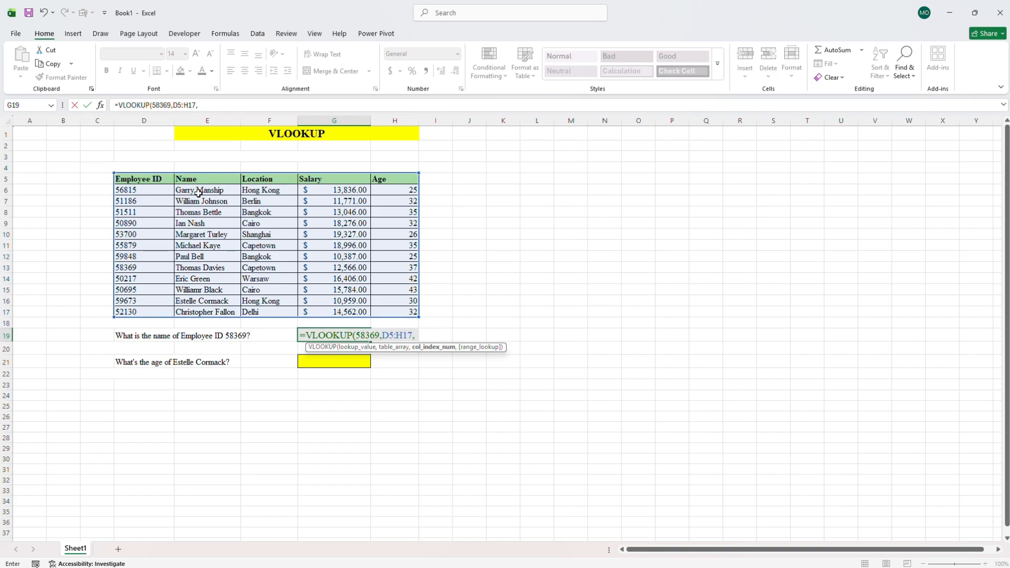
pyautogui.write('2')
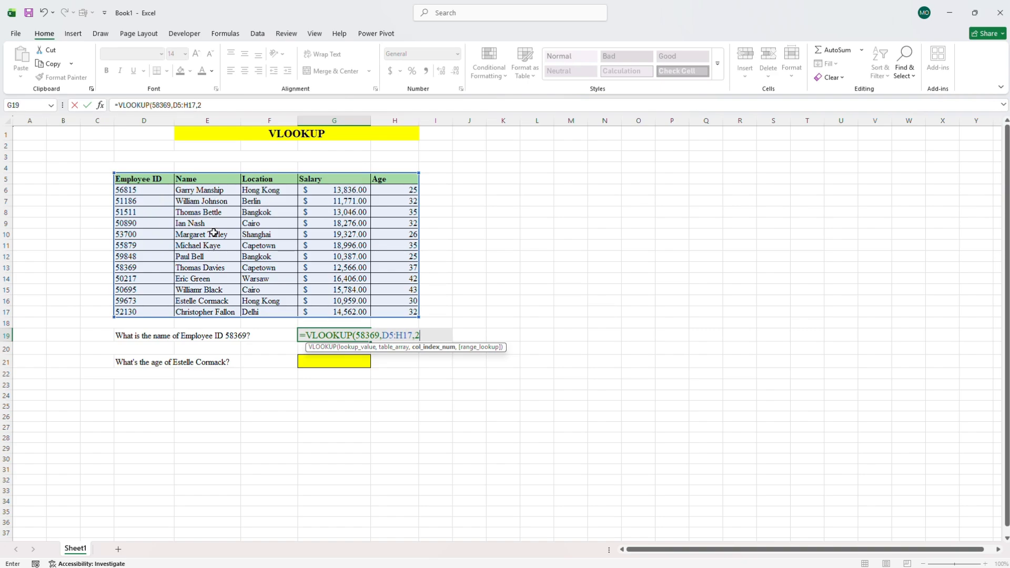
pyautogui.write(',')
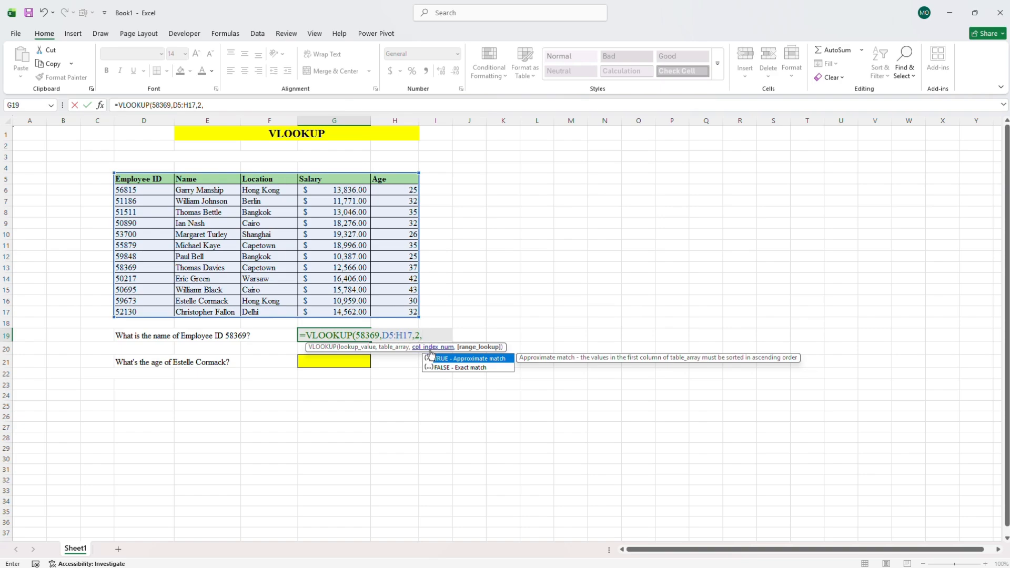
pyautogui.doubleClick(450, 368)
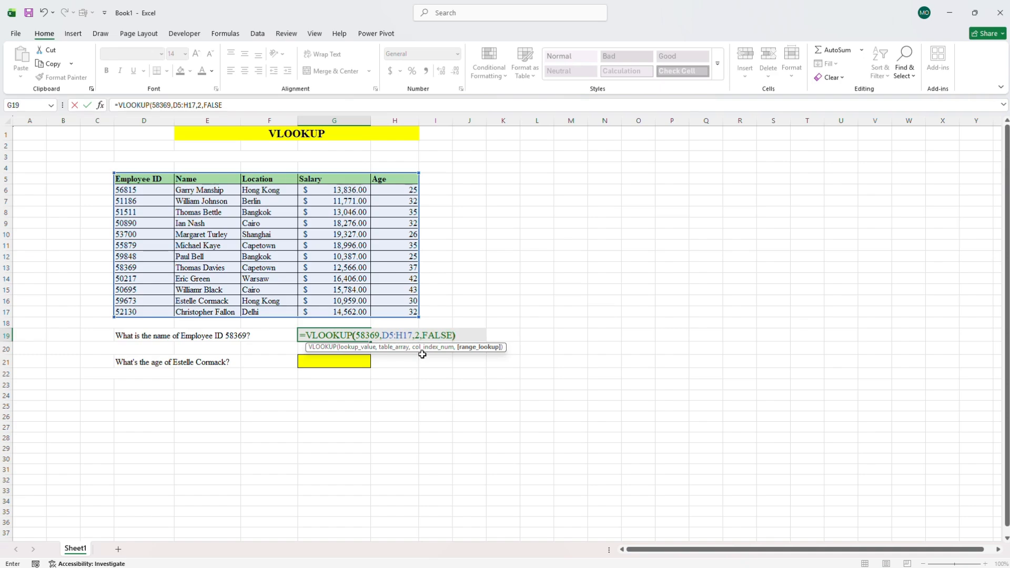
pyautogui.press('Return')
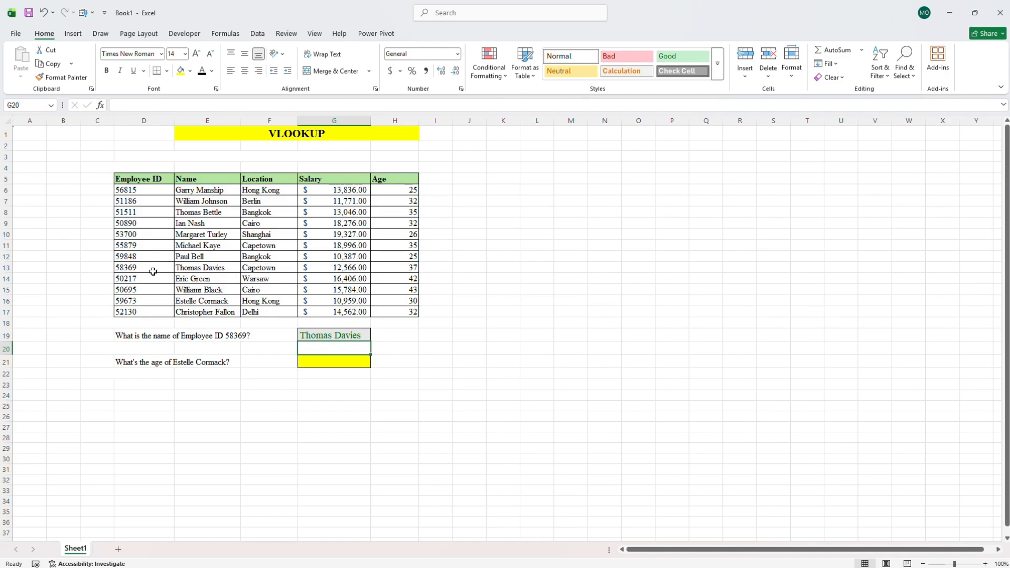
# Step: Start a VLOOKUP formula in G21, using the employee's full name from the row 21 question in quotation marks as the lookup value
pyautogui.click(326, 363)
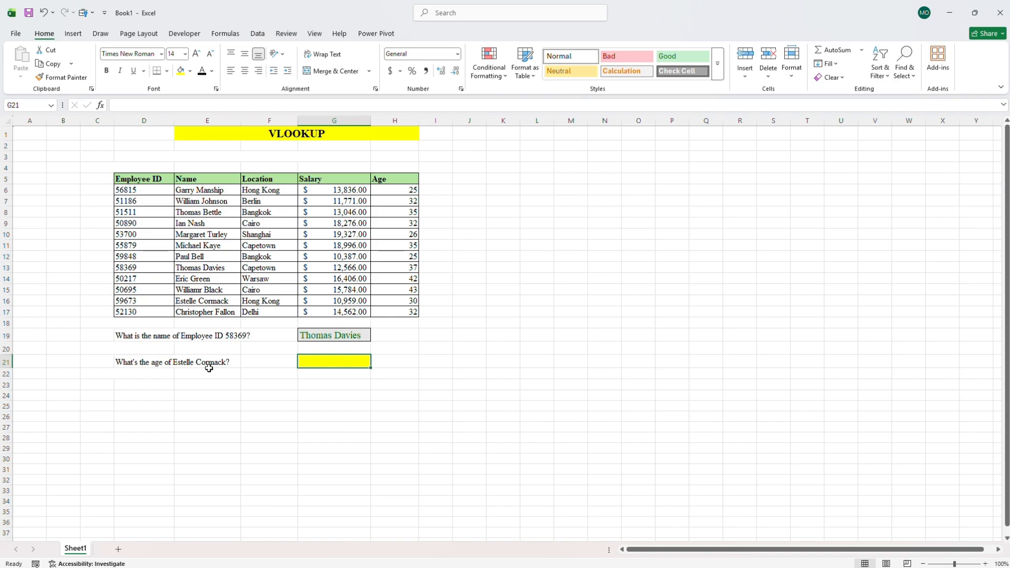
pyautogui.doubleClick(323, 363)
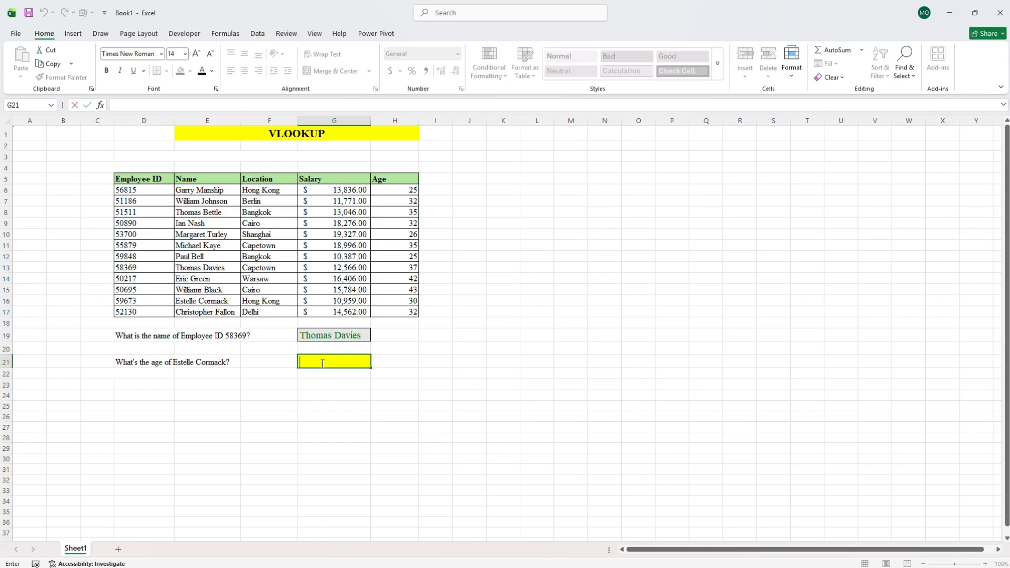
pyautogui.write('=')
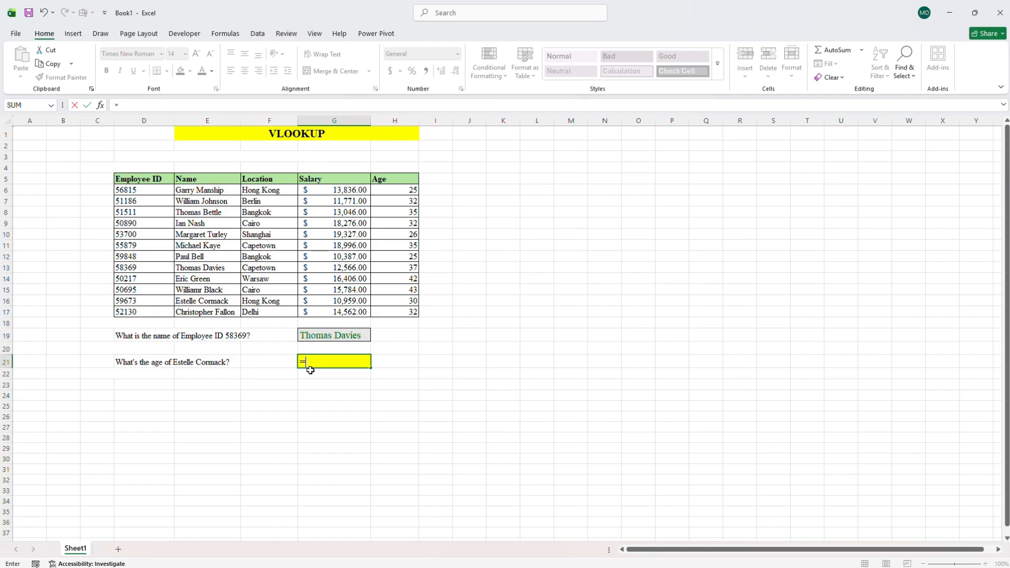
pyautogui.write('V')
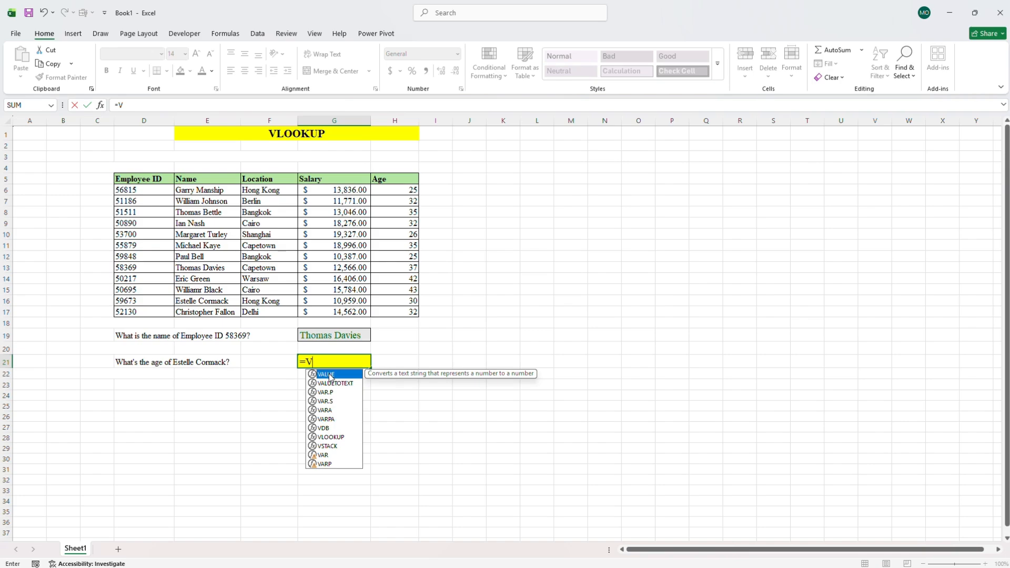
pyautogui.write('LOO')
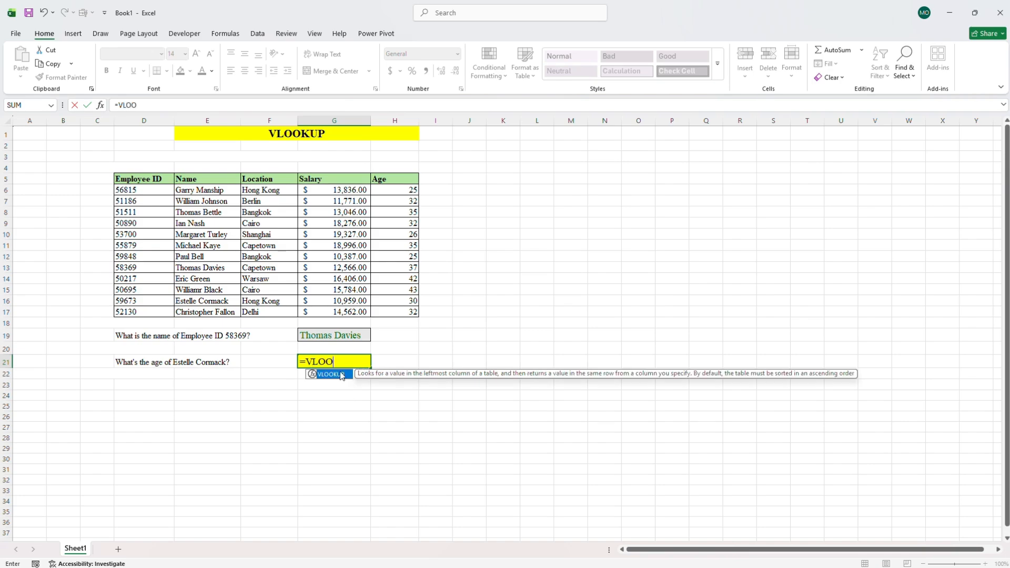
pyautogui.doubleClick(342, 374)
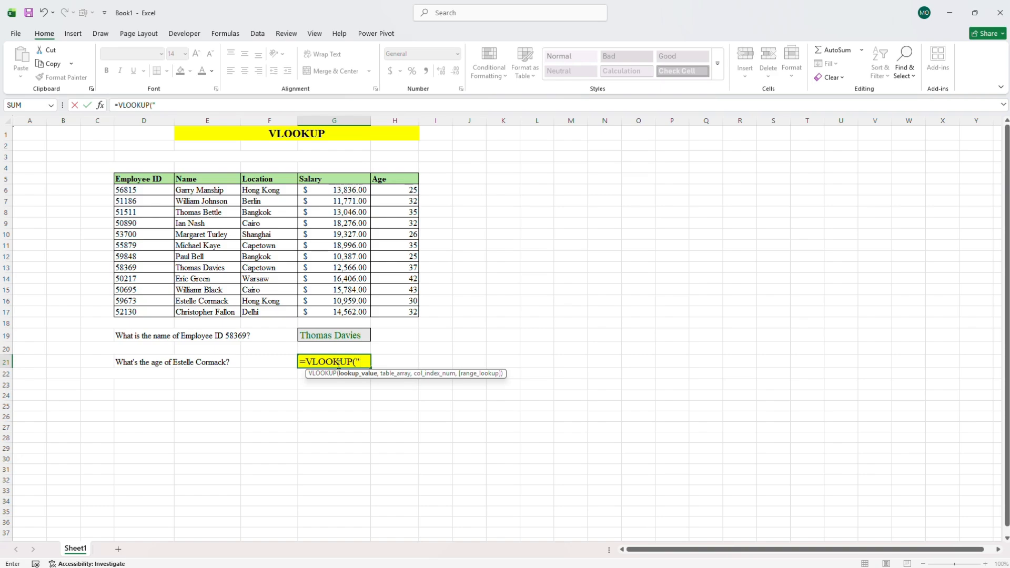
pyautogui.write('STW')
pyautogui.press('BackSpace')
pyautogui.press('BackSpace')
pyautogui.press('BackSpace')
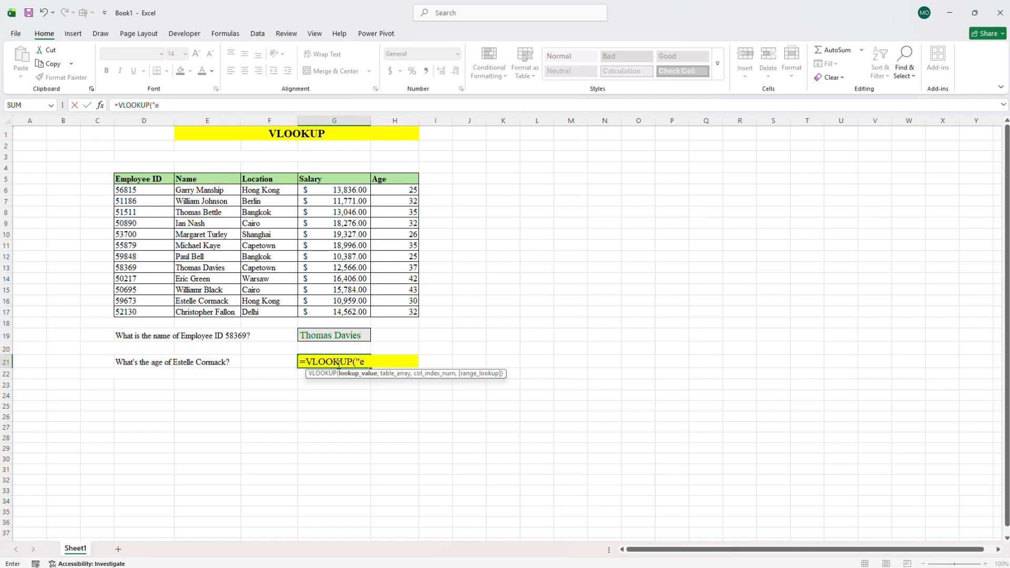
pyautogui.write('Estelle Cormack')
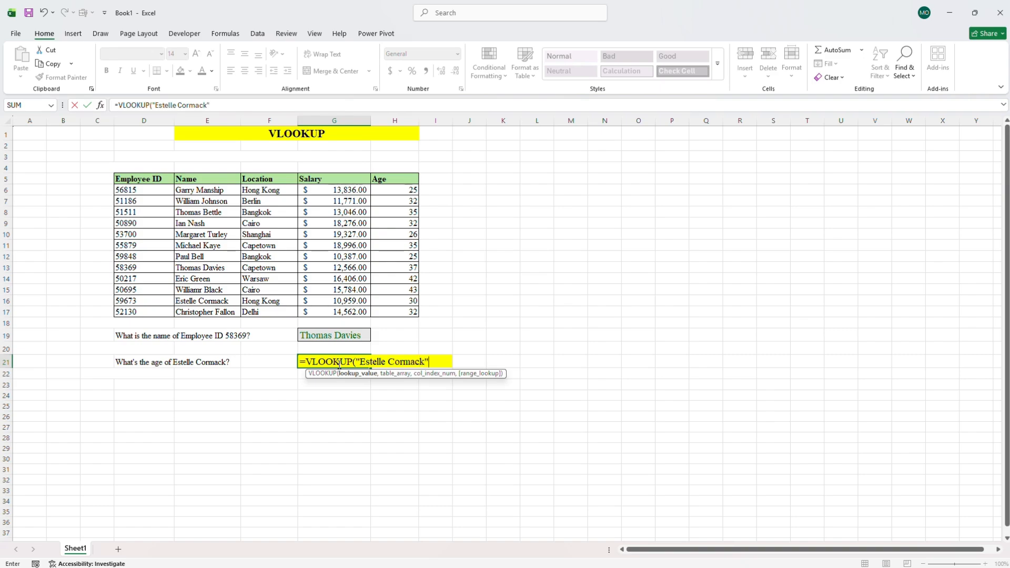
pyautogui.write('",')
# Step: Complete the G21 lookup with table range E5:H17, column index 4 and FALSE for an exact match
pyautogui.moveTo(179, 180); pyautogui.dragTo(383, 312)
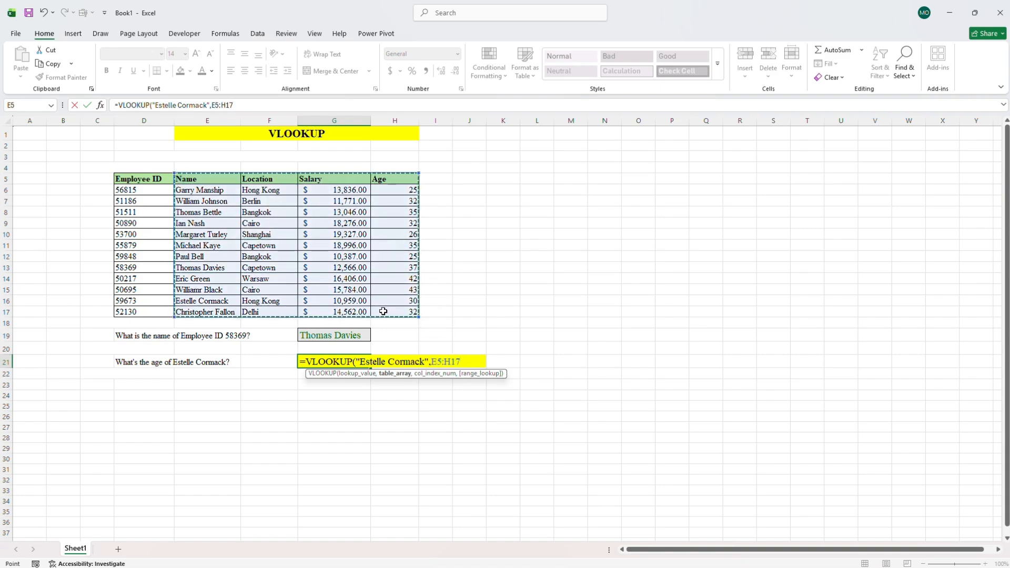
pyautogui.write(',')
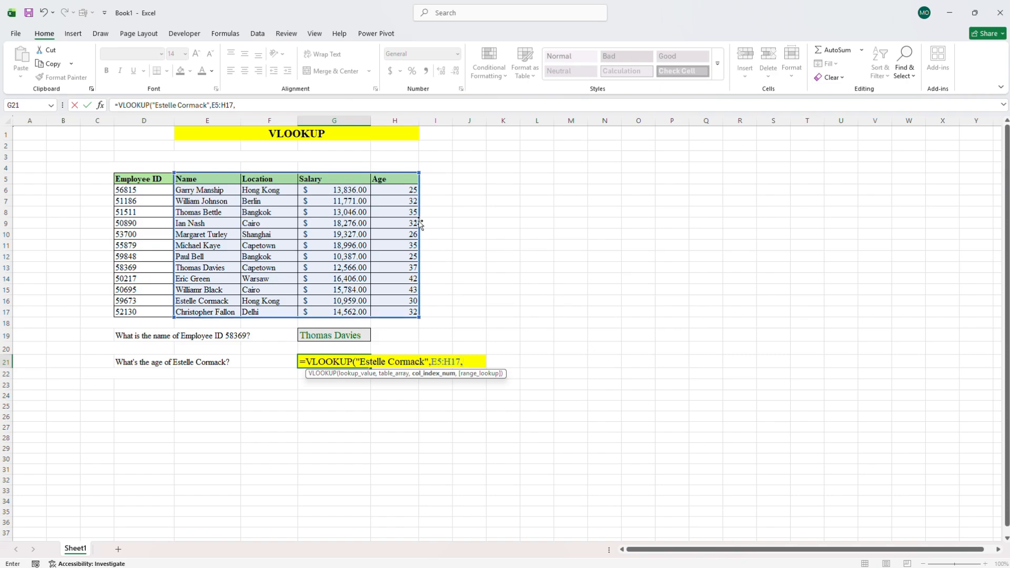
pyautogui.write('4')
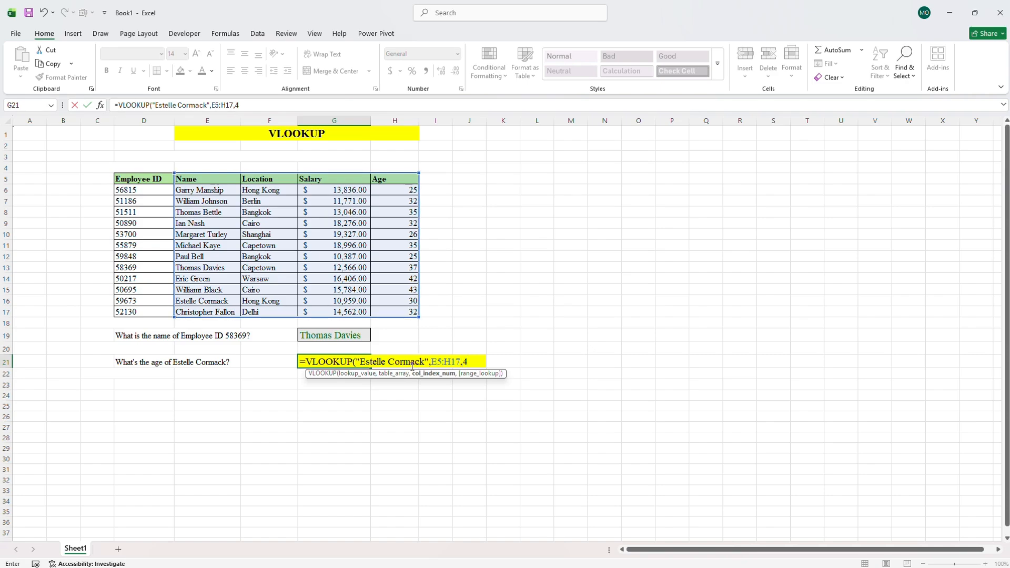
pyautogui.write(',')
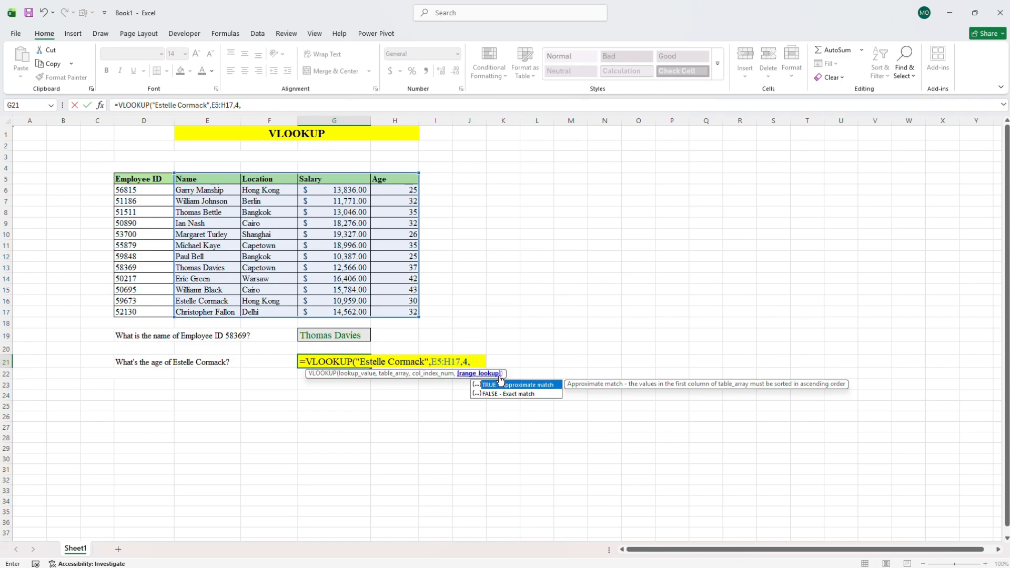
pyautogui.click(495, 396)
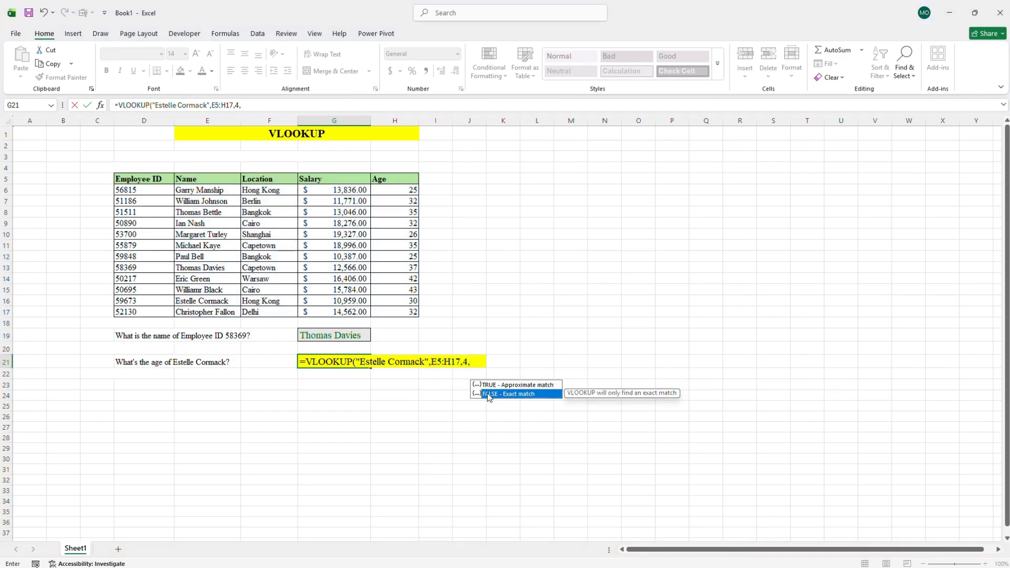
pyautogui.doubleClick(493, 394)
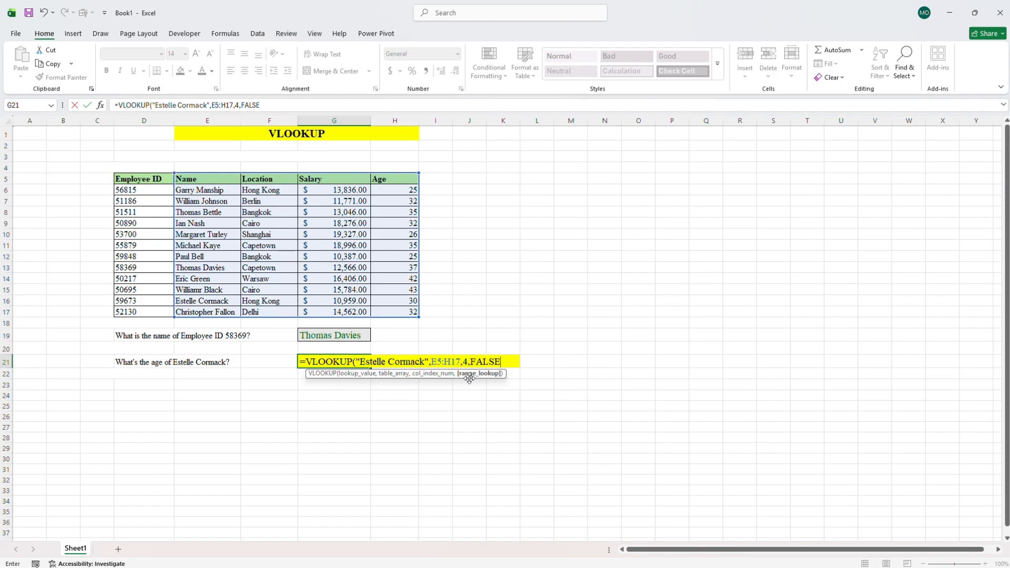
pyautogui.write(')')
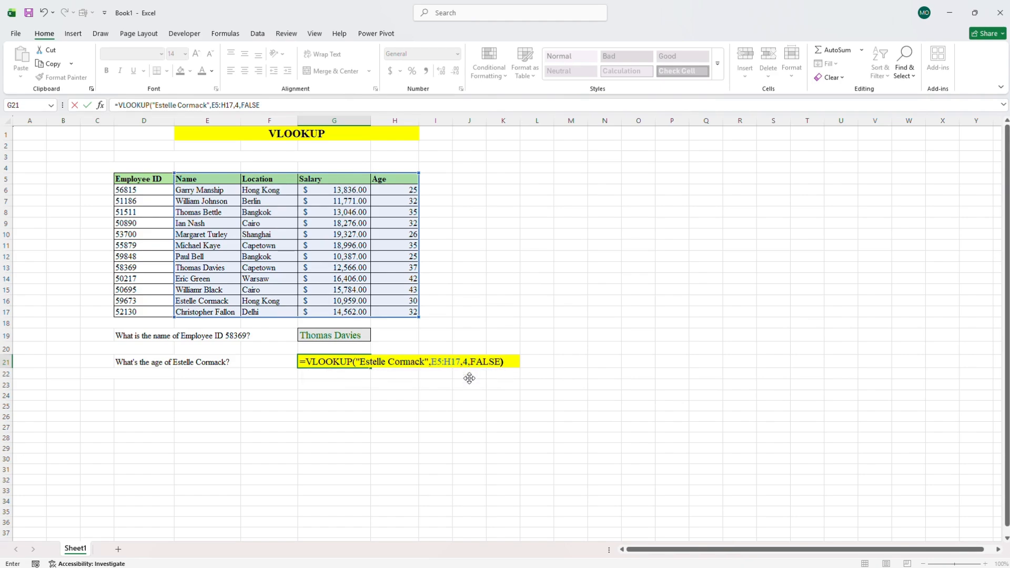
pyautogui.press('Return')
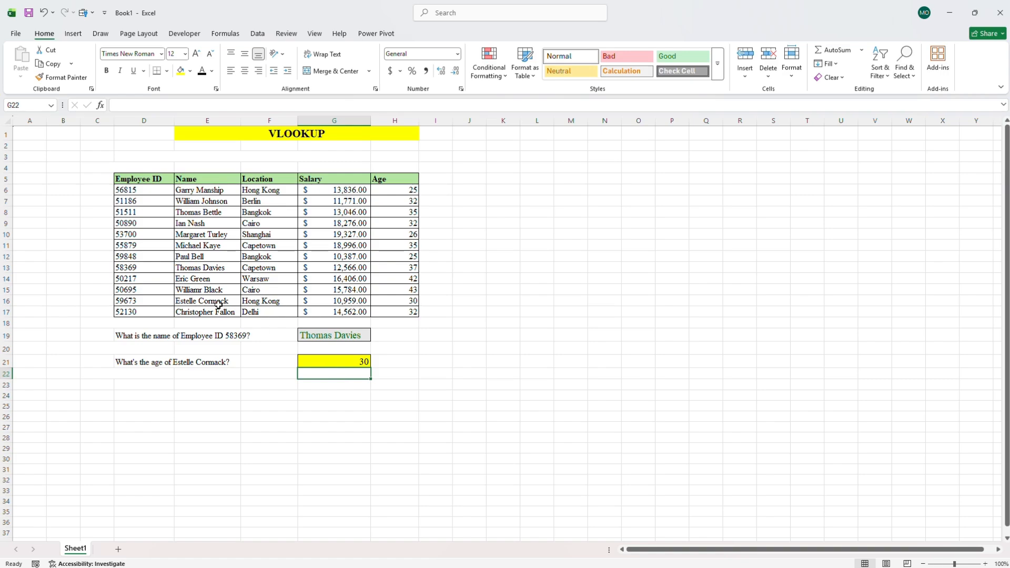